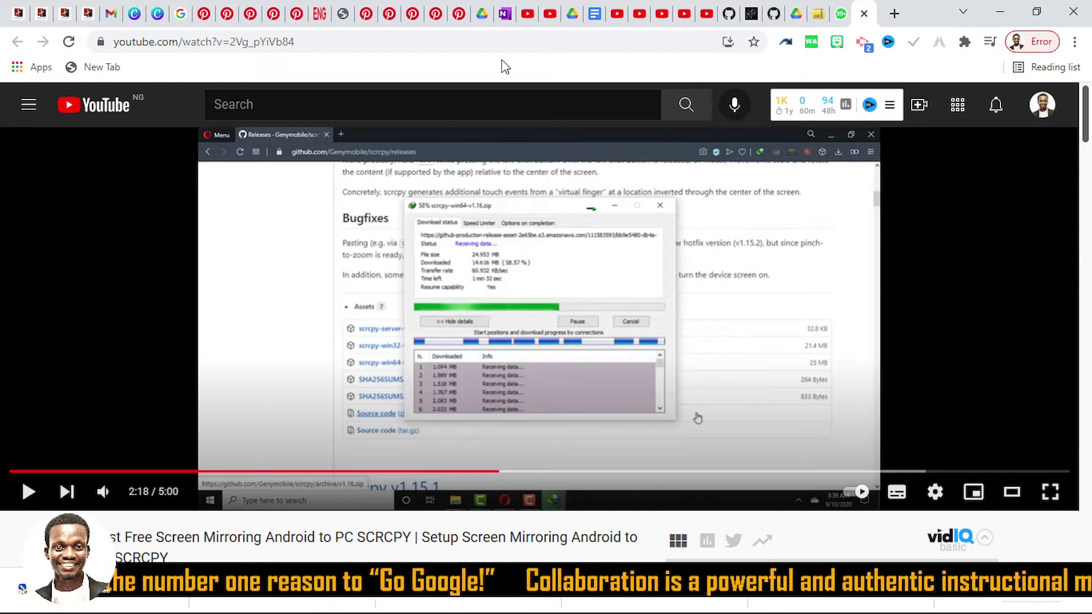
Go to google.com and open Google Drive from the Google apps
click(508, 44)
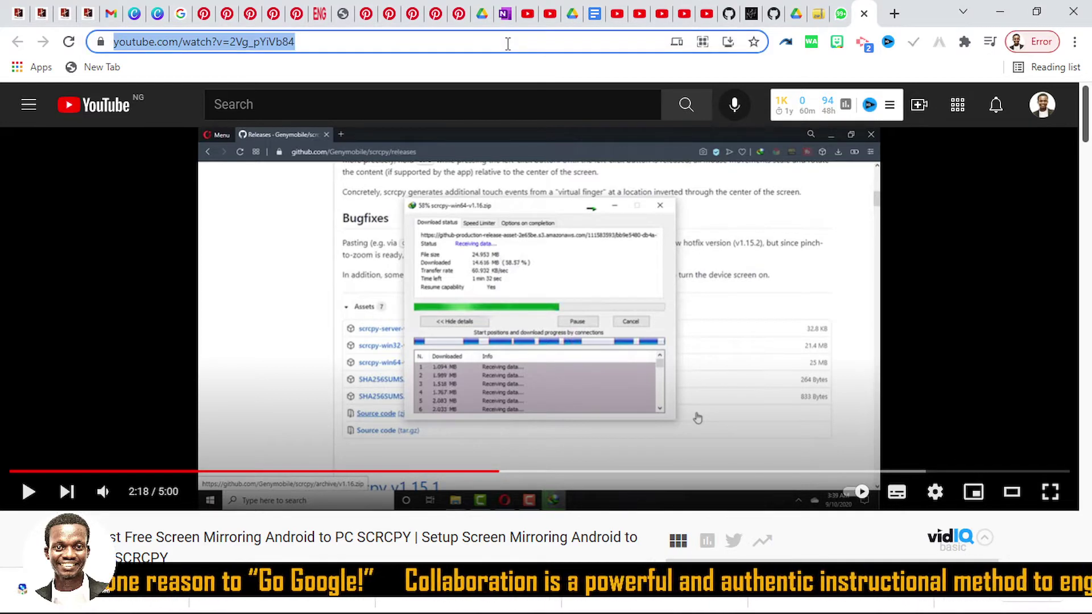
text(google.com)
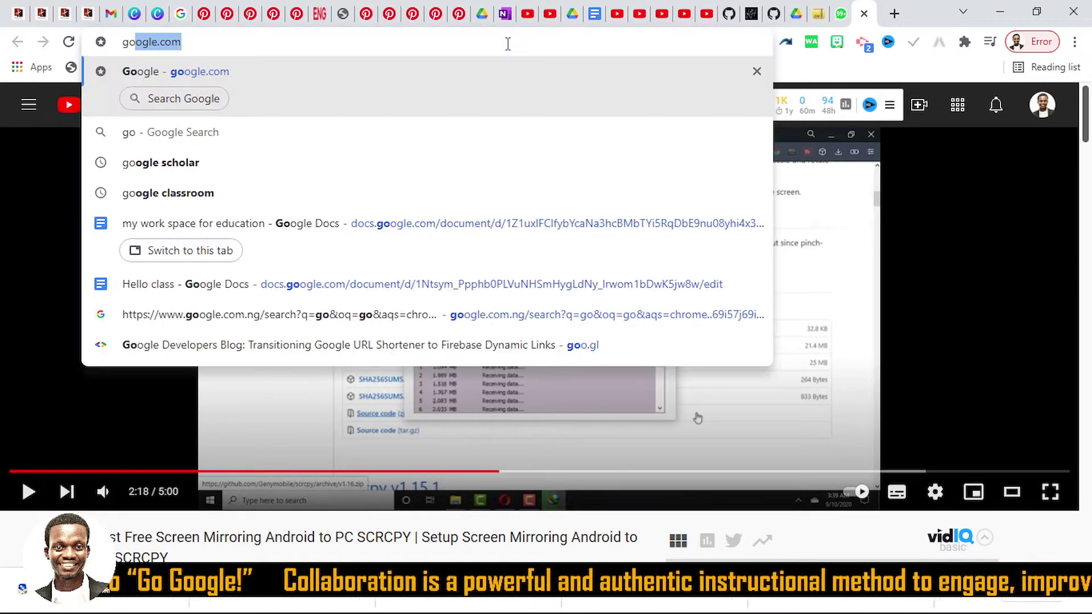
key(Return)
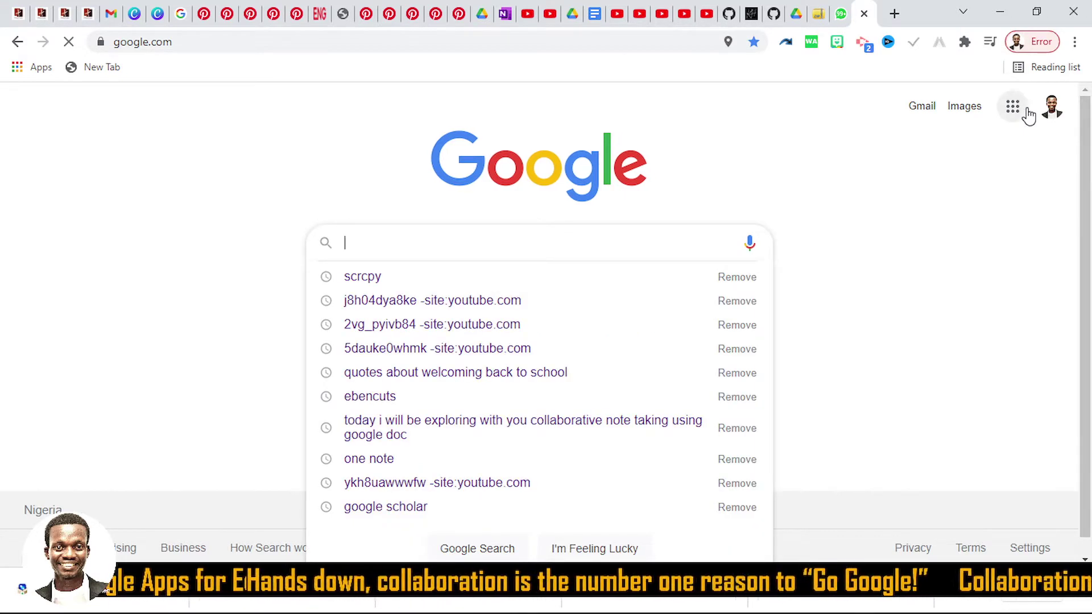
click(1027, 115)
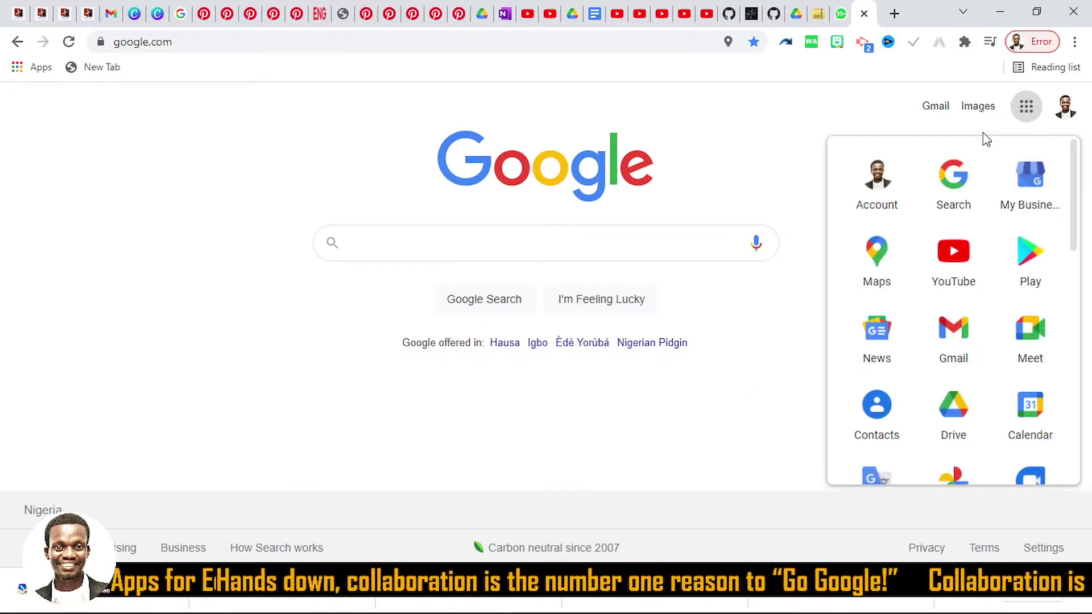
click(966, 416)
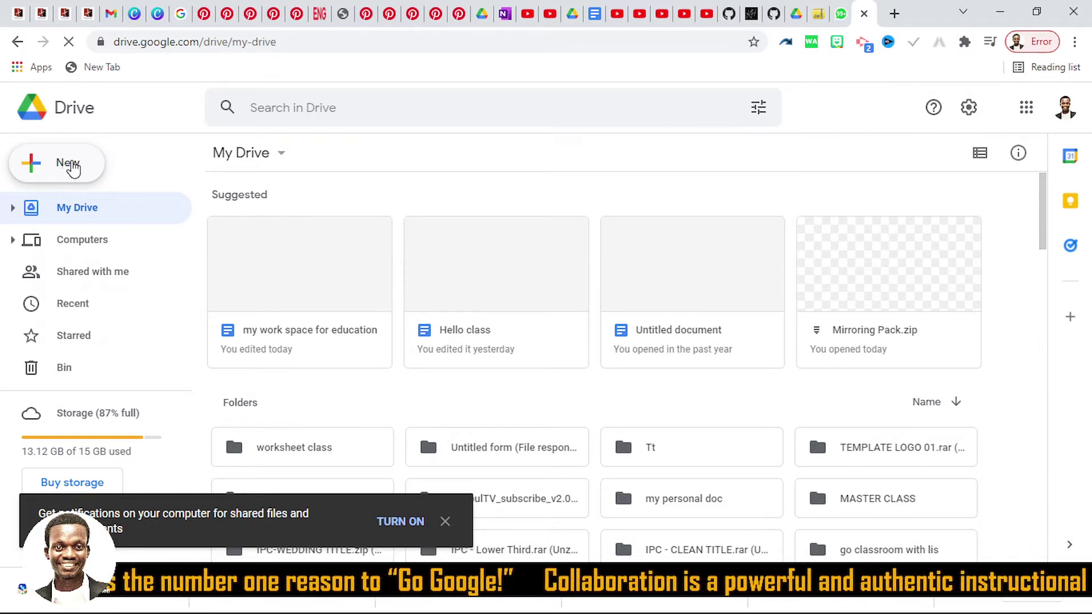
click(71, 166)
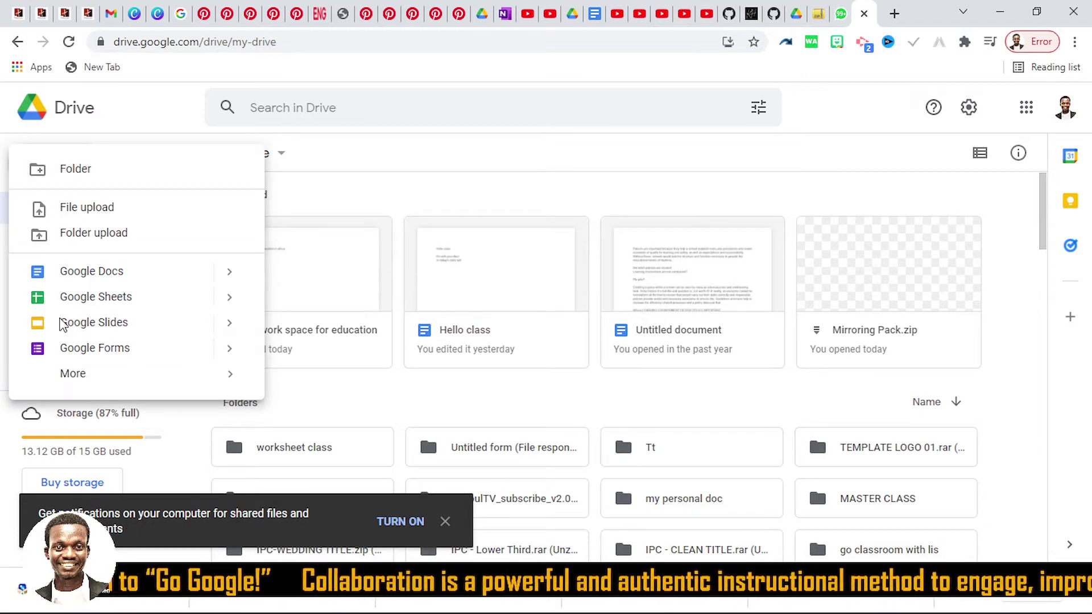
click(72, 166)
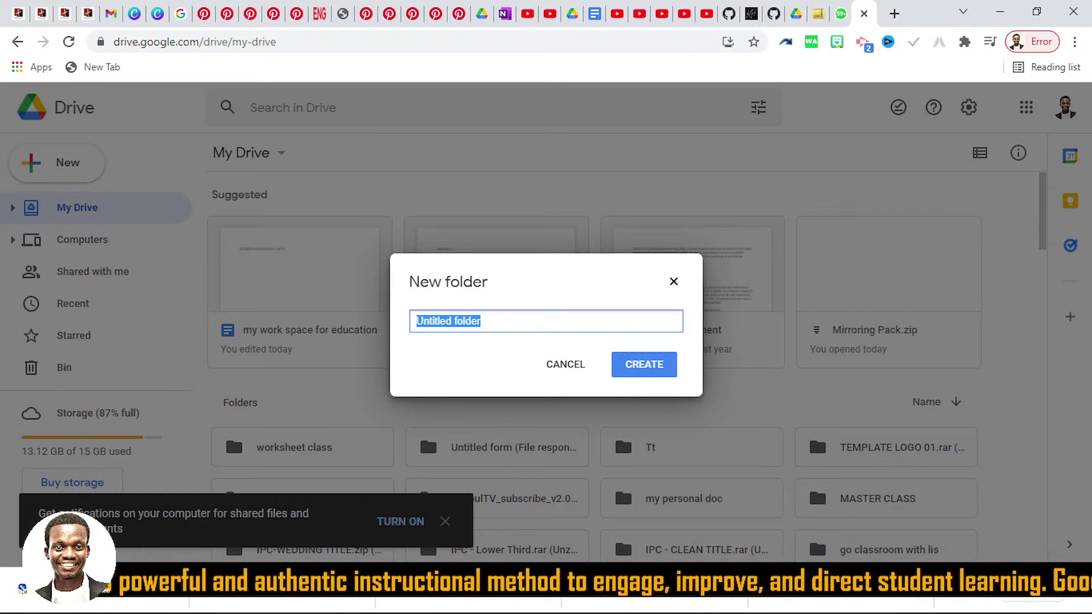
click(674, 281)
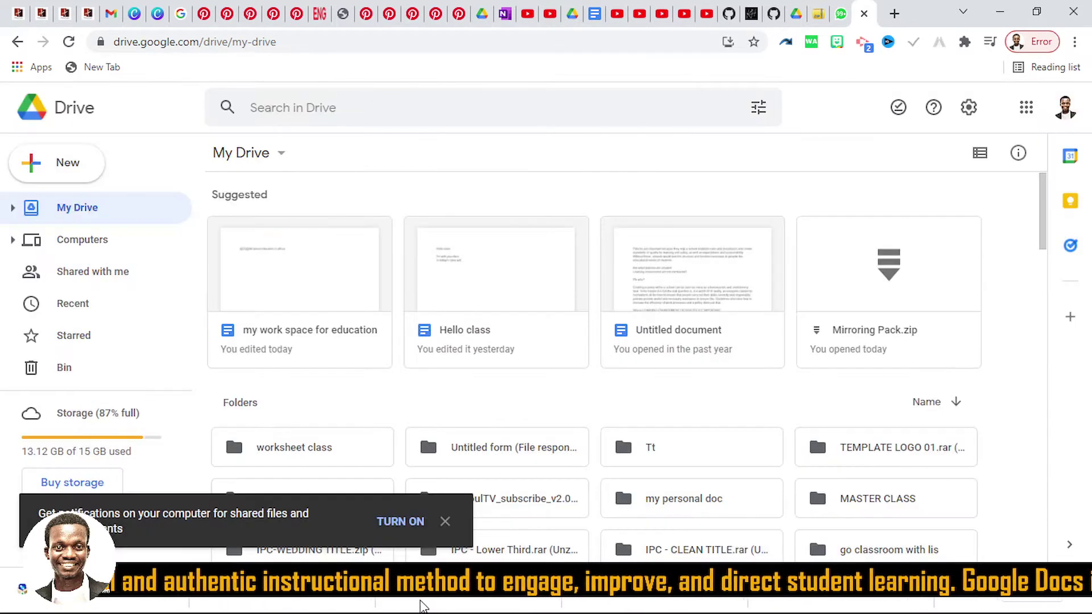
Create a new Google Docs document from Drive and name it "education for all"
click(55, 168)
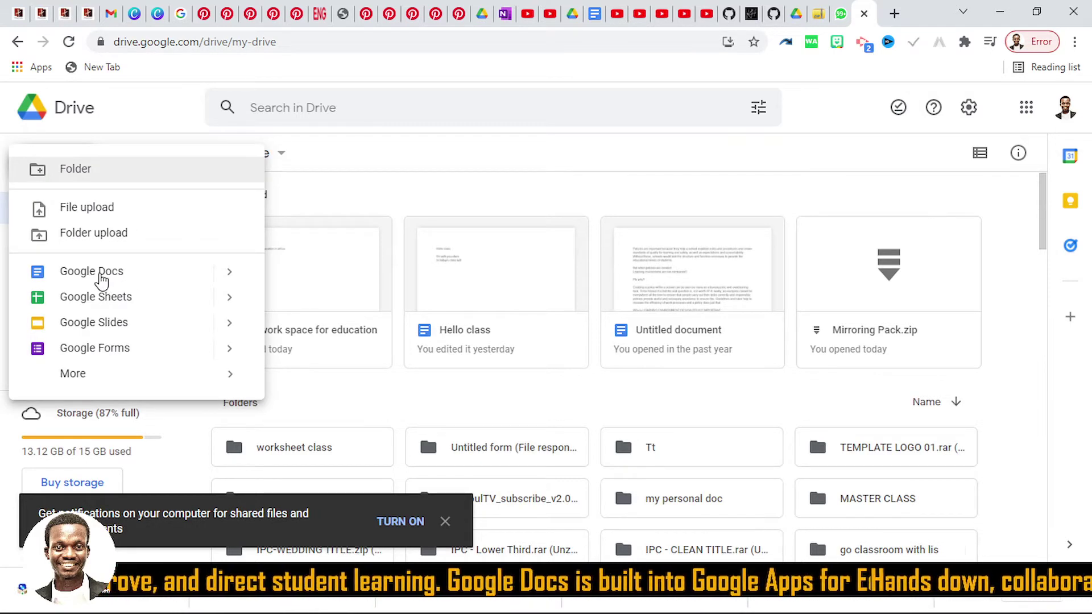
click(73, 277)
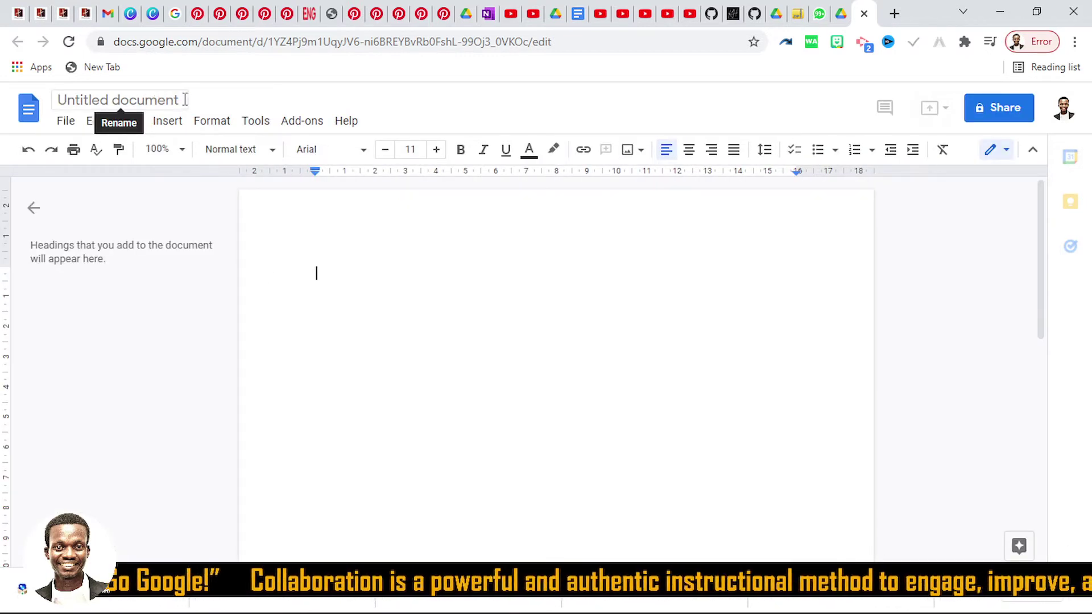
click(121, 101)
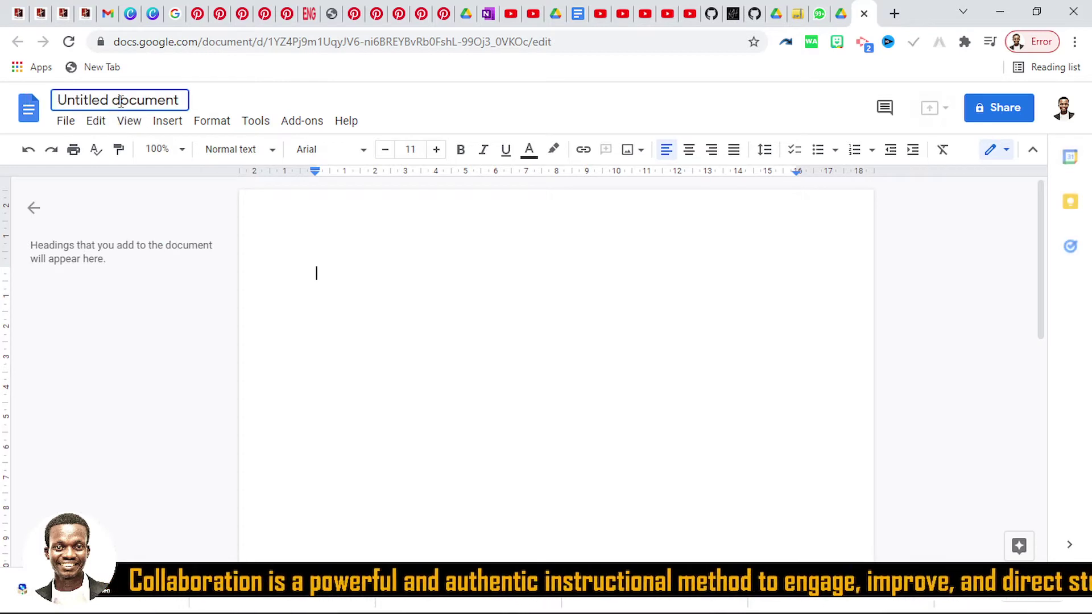
click(121, 101)
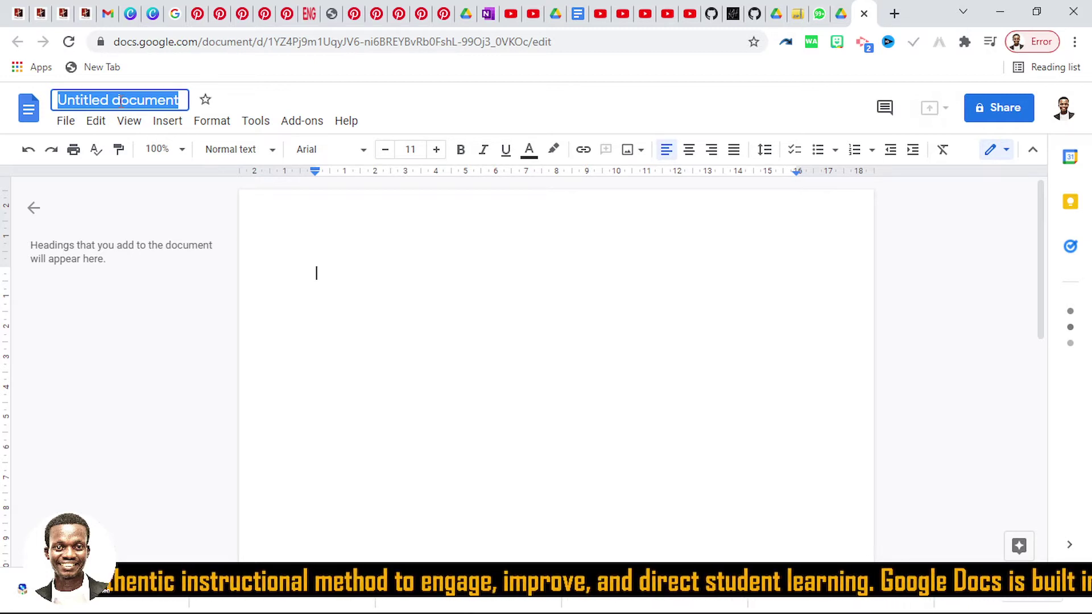
text(educatio)
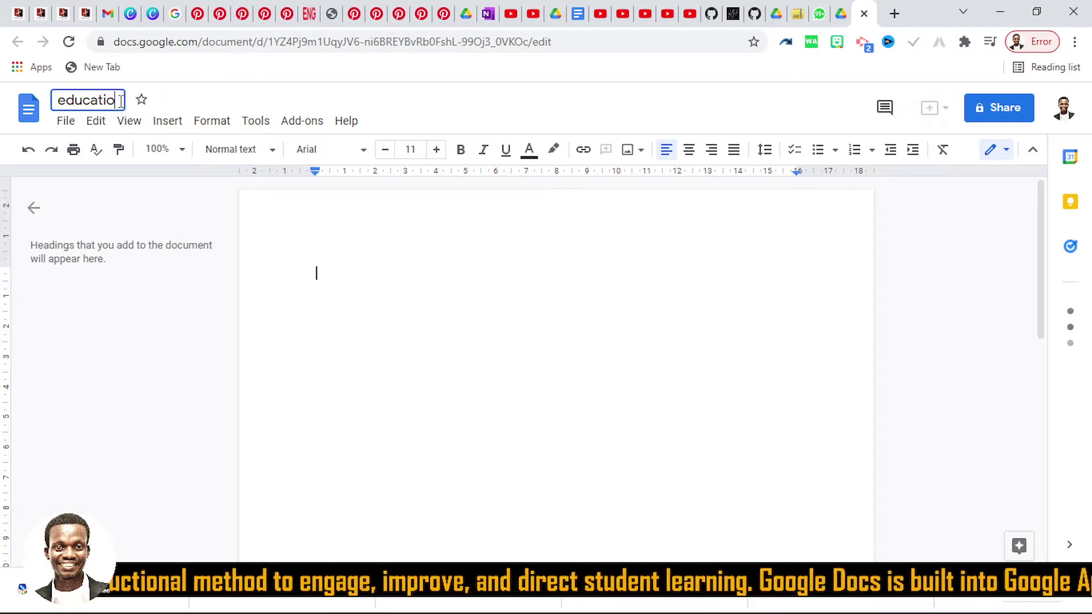
text(n for all)
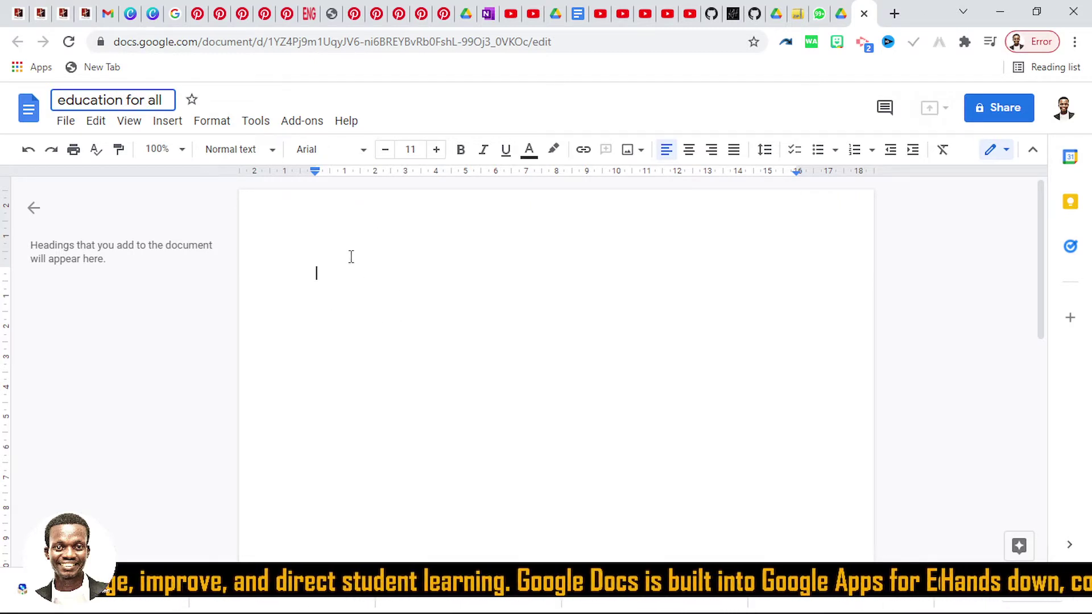
Write "Topic education in africa" on the first line of the document body
click(362, 274)
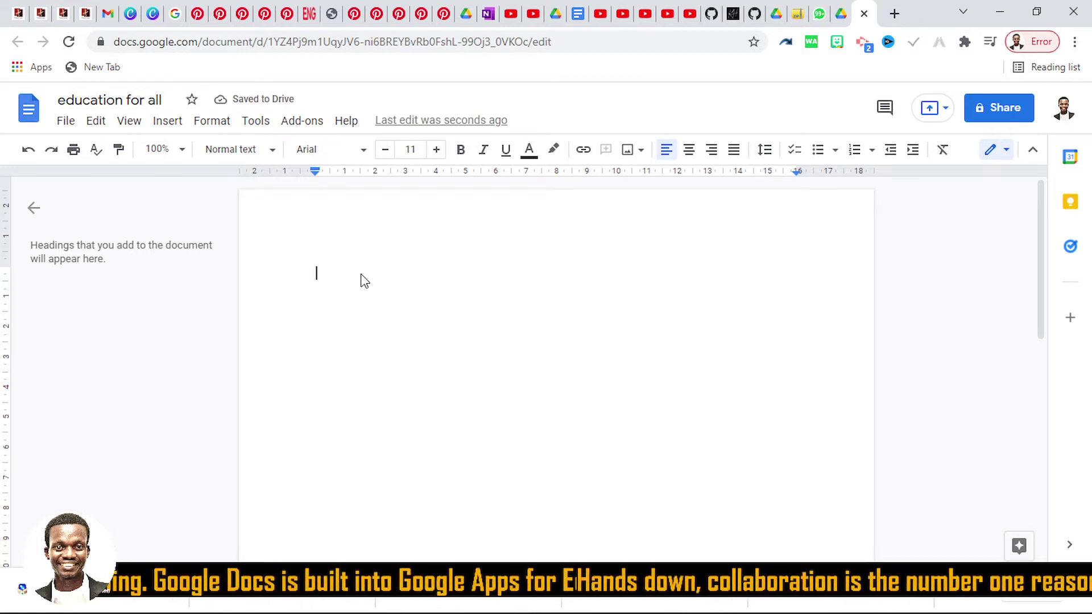
text(t)
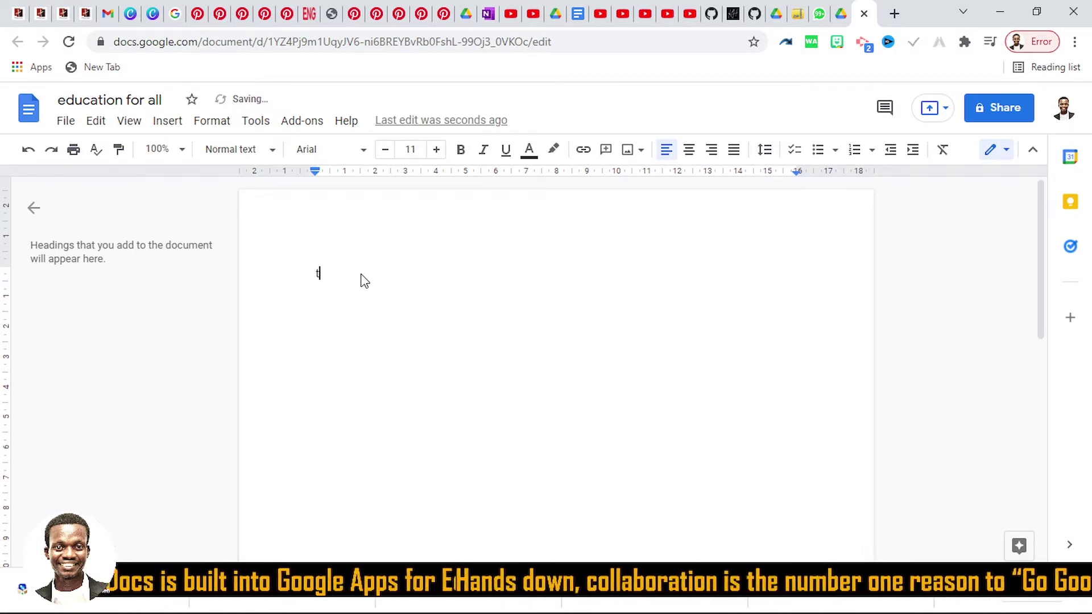
text(opic educatio)
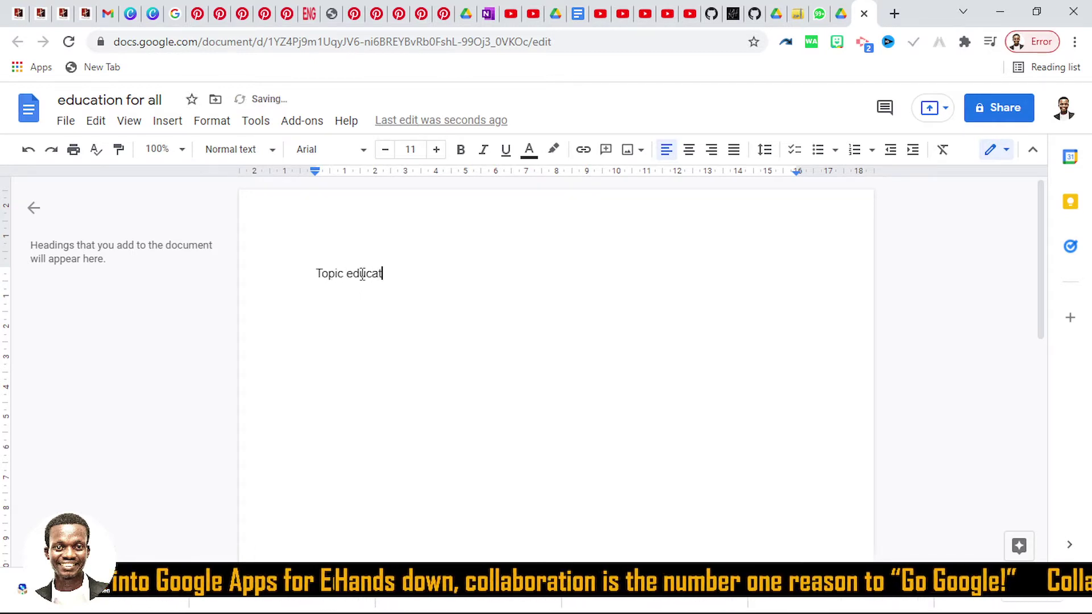
text(n in)
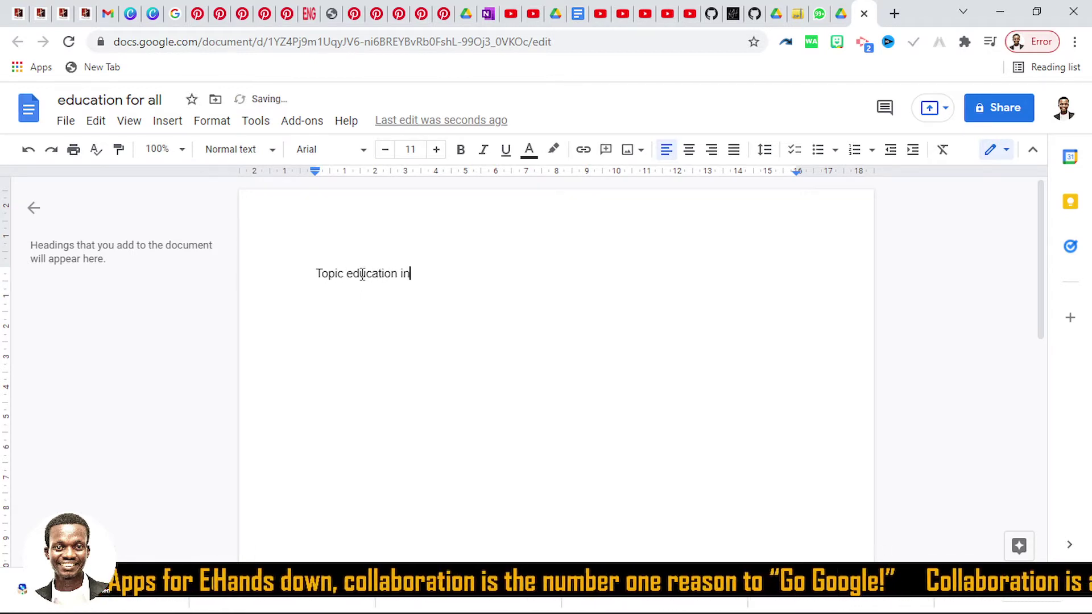
text( africa)
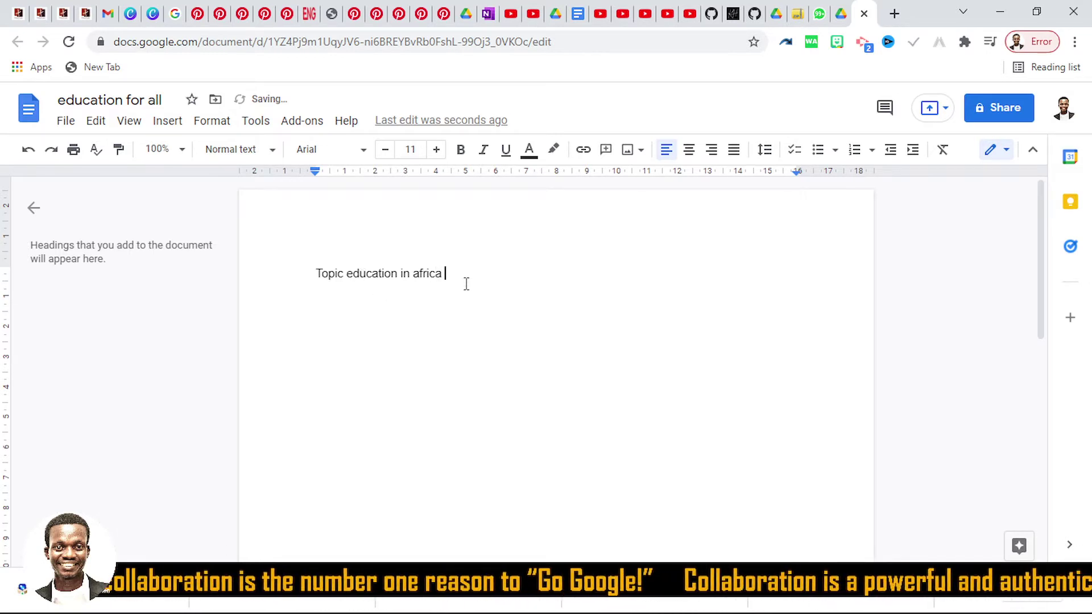
Make the topic line bold and start a new line below it
drag(463, 279, 295, 276)
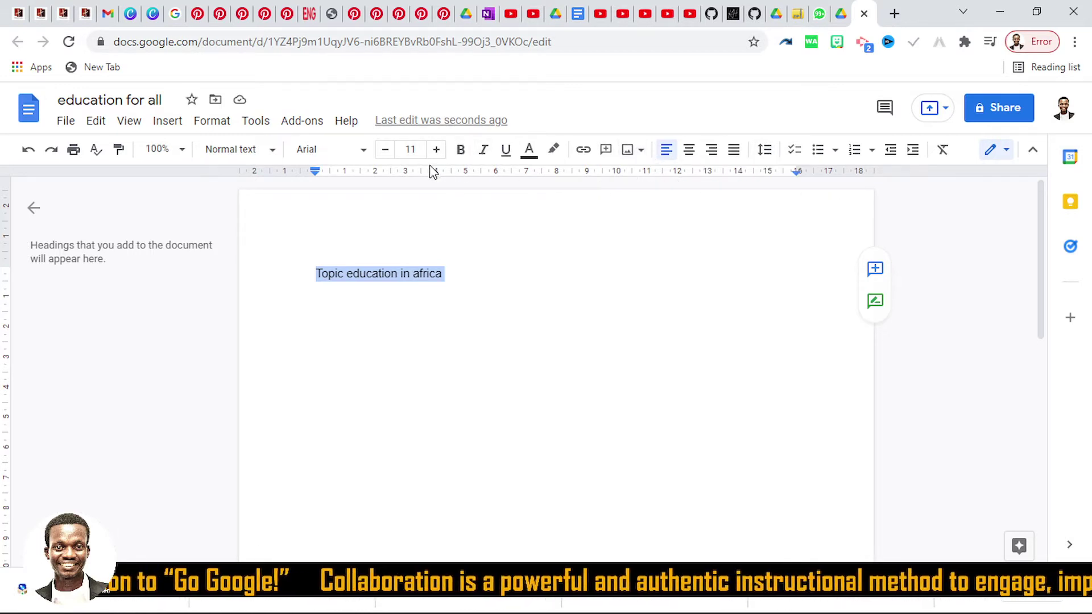
click(460, 151)
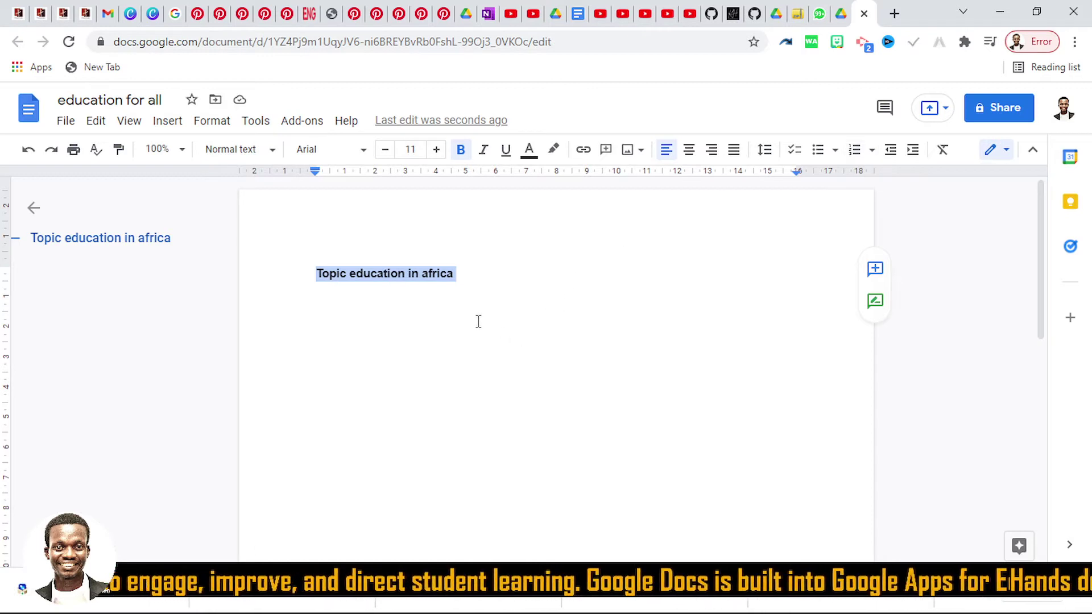
click(503, 267)
key(Return)
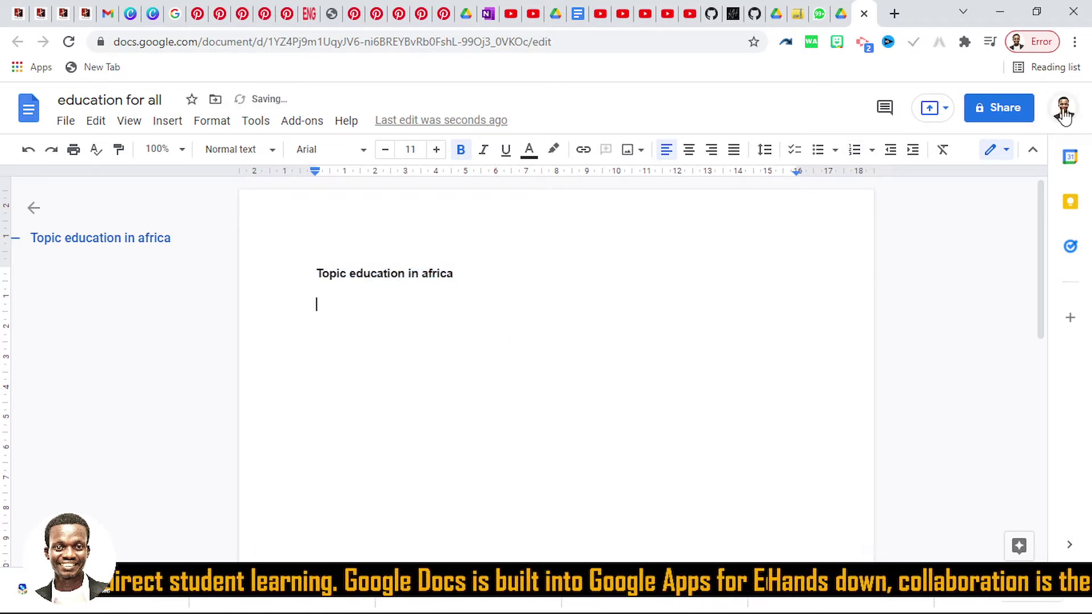
Share the document with anyone with the link as Editor and copy the sharing link
click(1018, 108)
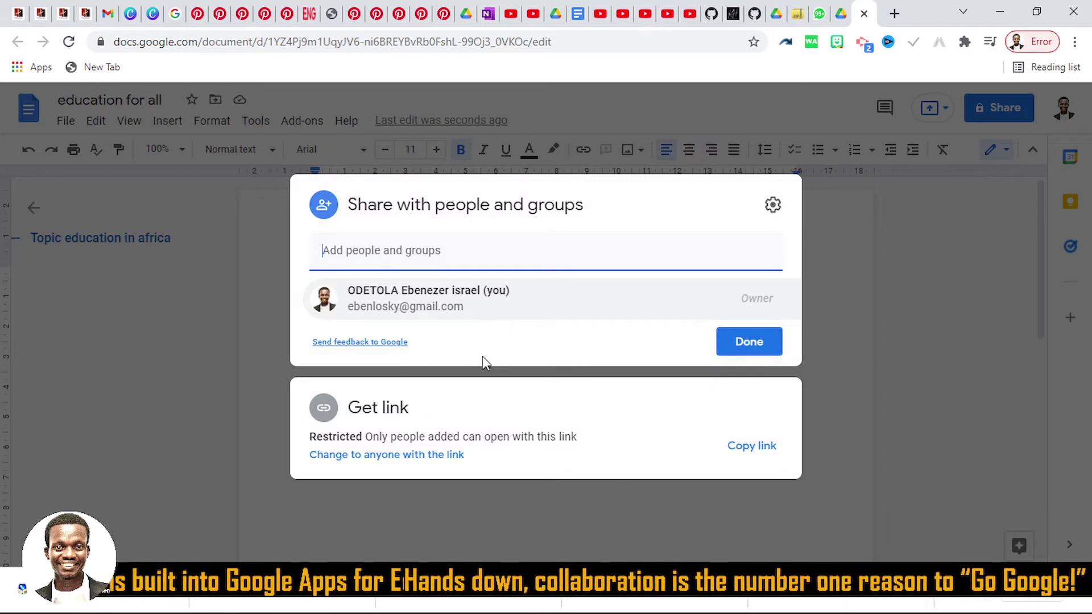
click(356, 455)
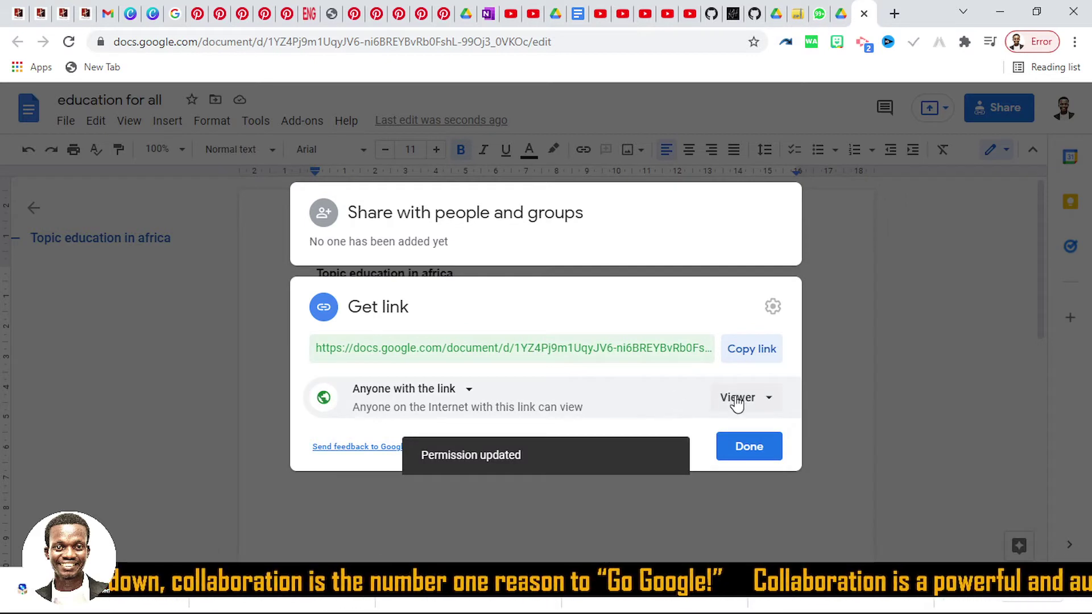
click(749, 409)
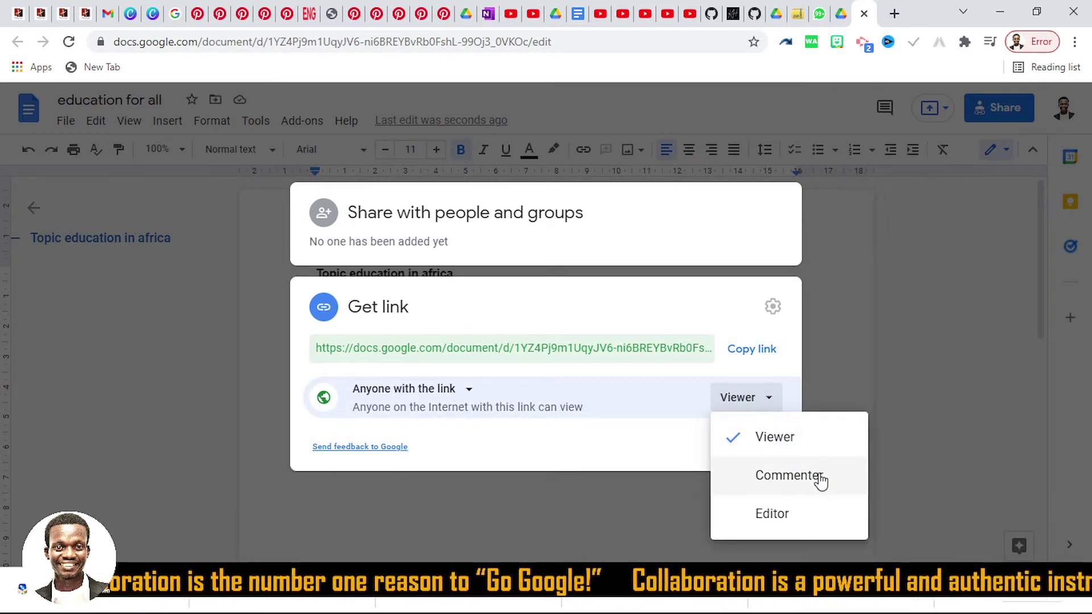
click(782, 515)
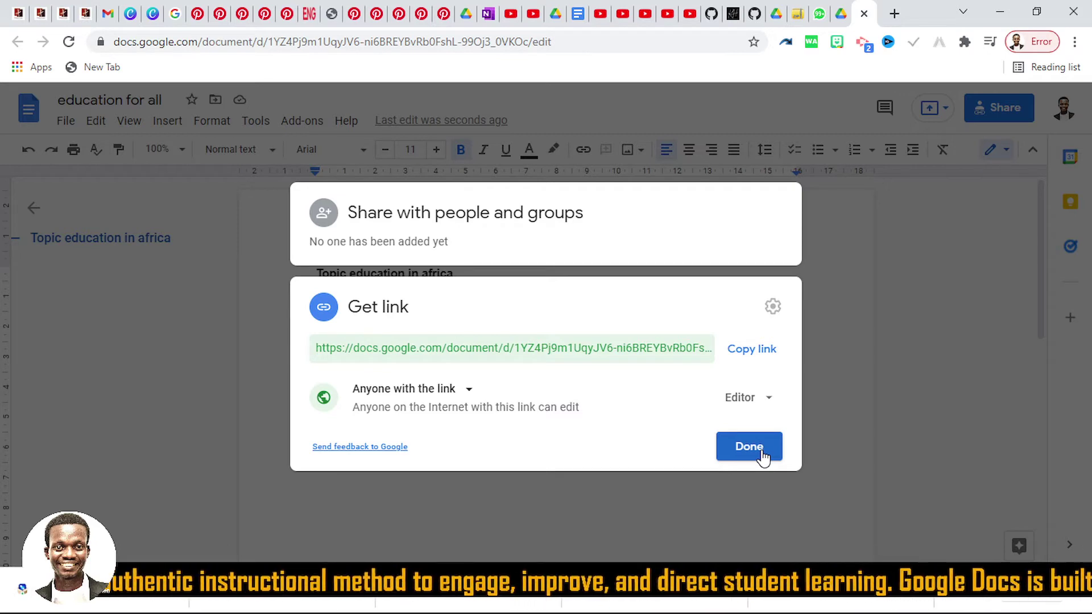
click(756, 358)
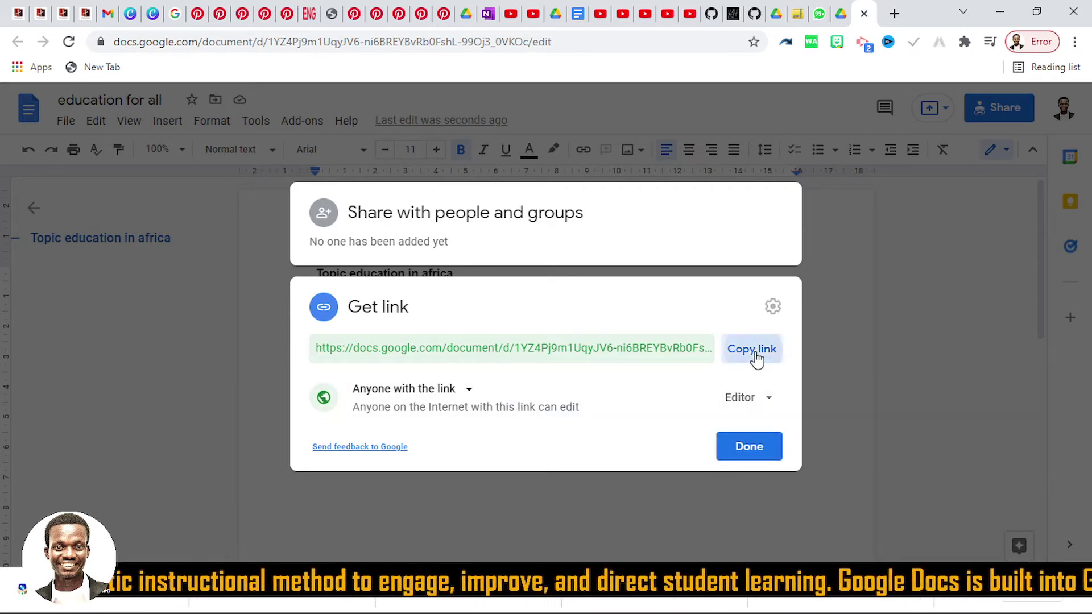
click(737, 446)
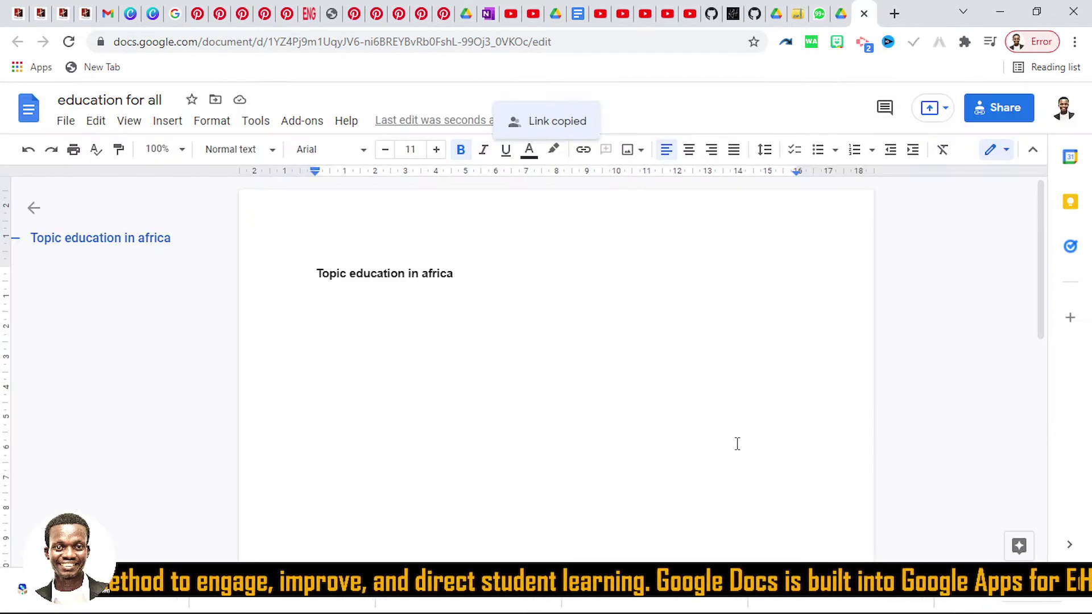
Switch to WhatsApp Web and send the copied document link in the open chat
click(817, 15)
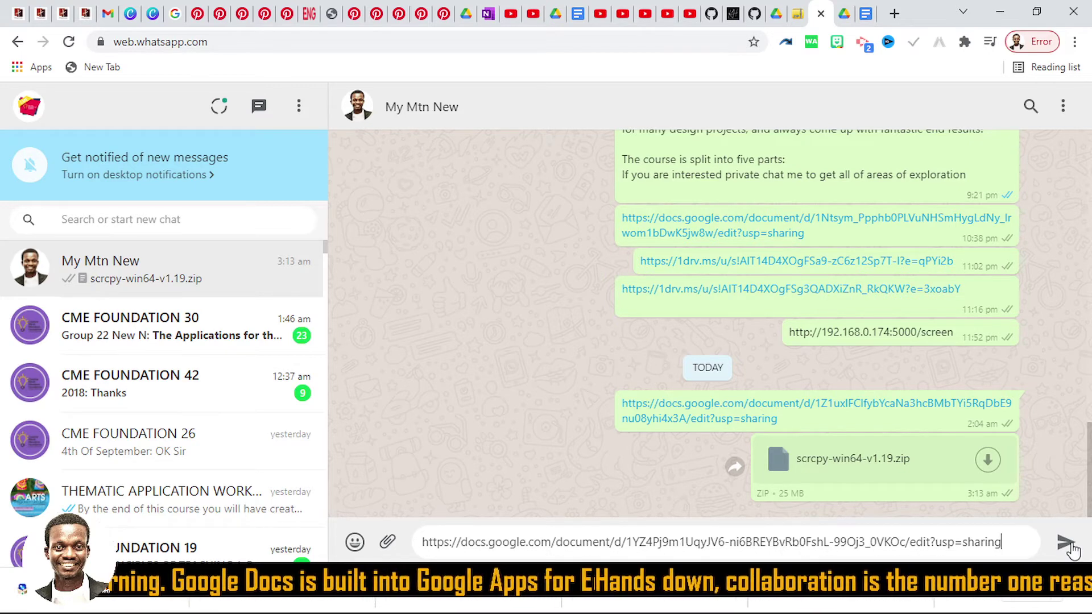
click(1068, 544)
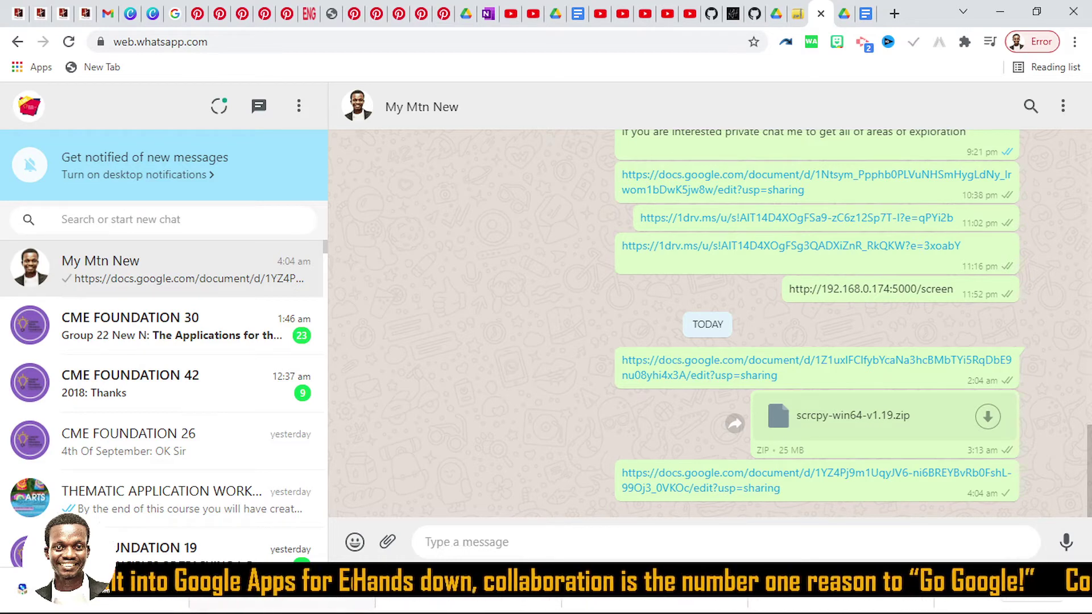
Switch to the mirrored tablet and open the shared document link with the second listed Google account
click(230, 609)
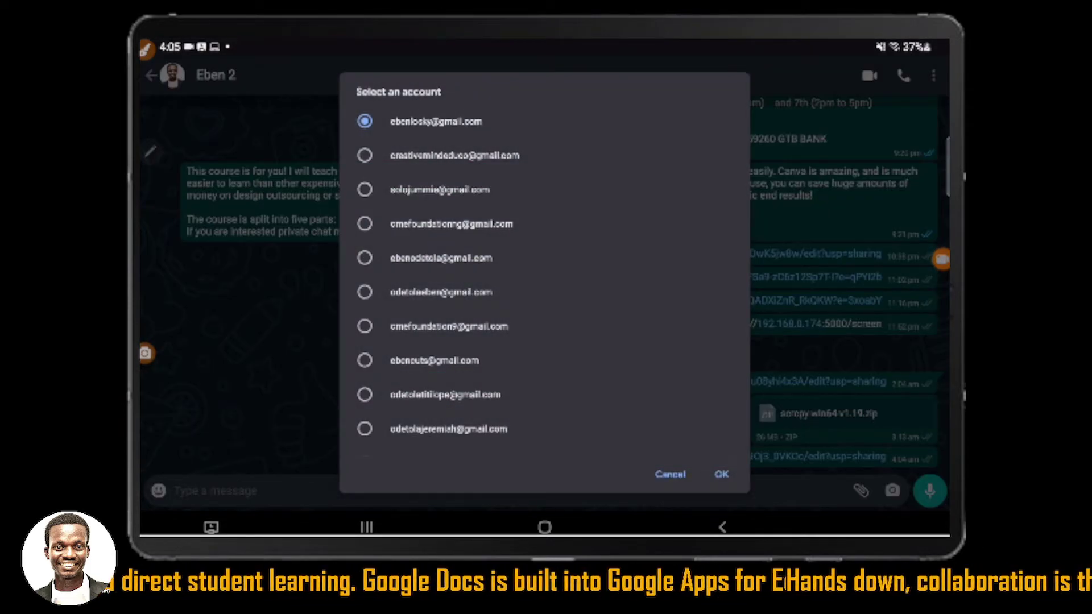
click(365, 155)
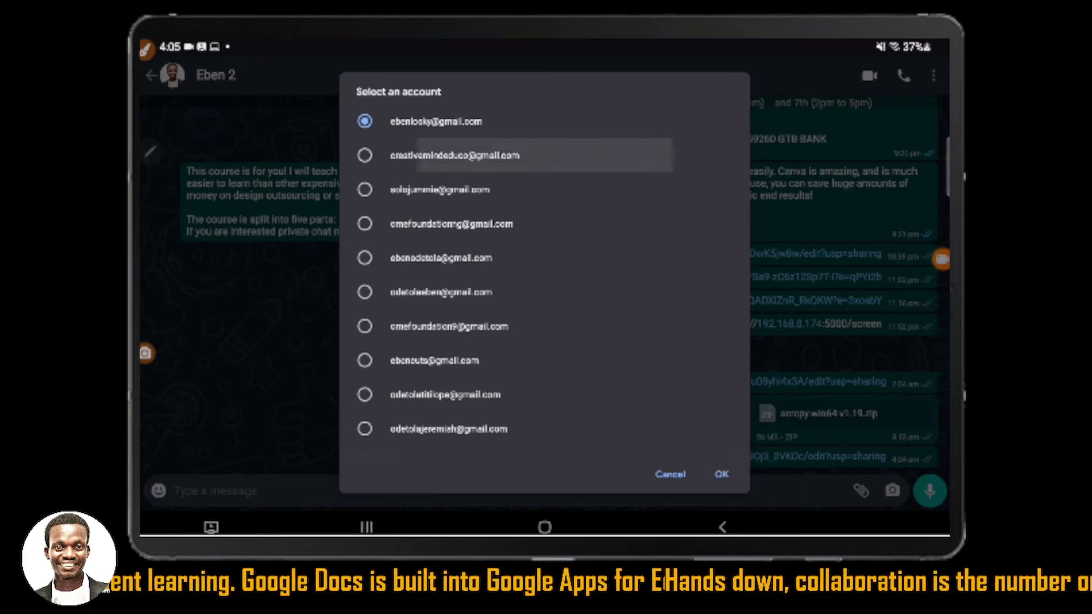
click(722, 473)
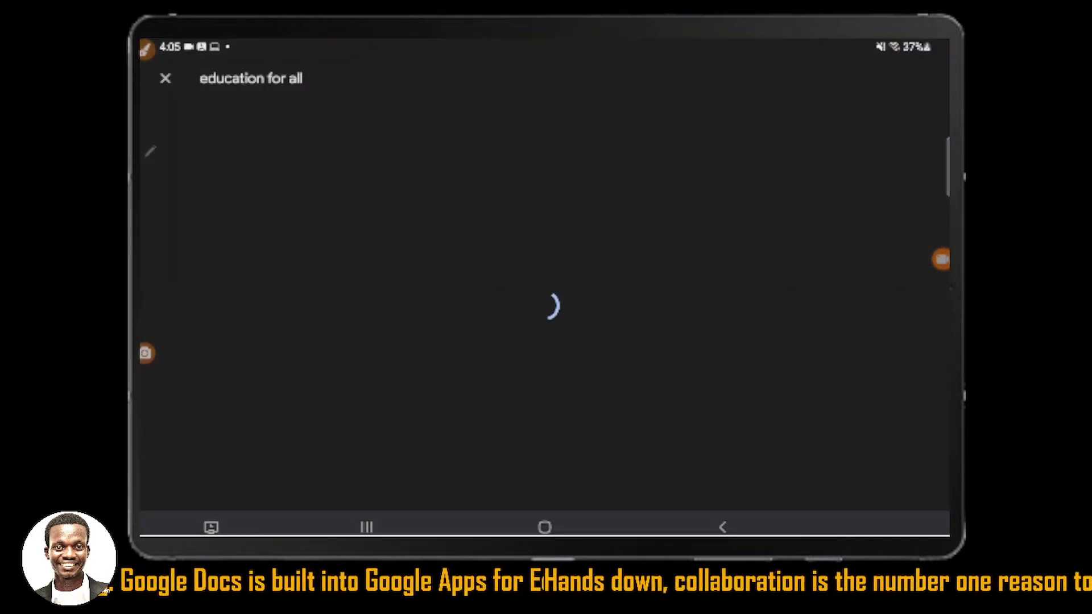